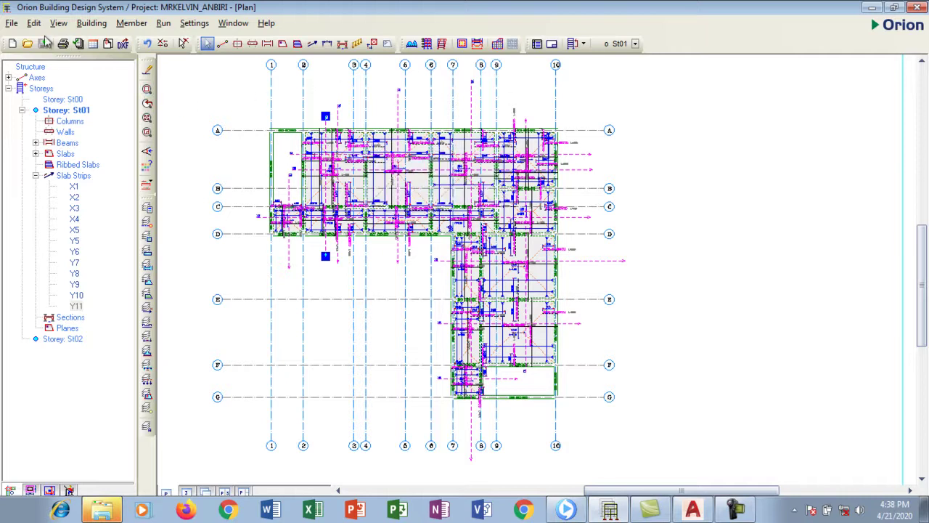
Step: Start a DXF export of the St01 plan and disable grouping of drawing objects
left_click(13, 23)
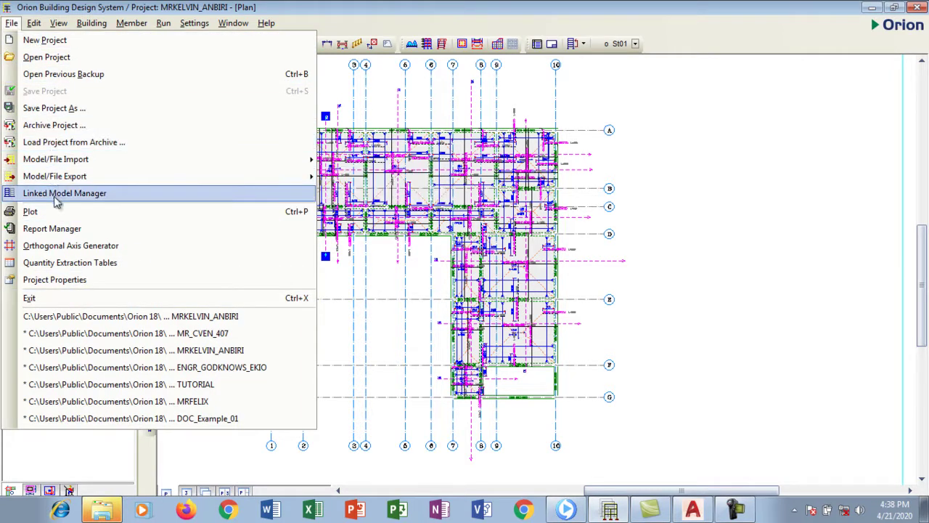
mouse_move(58, 181)
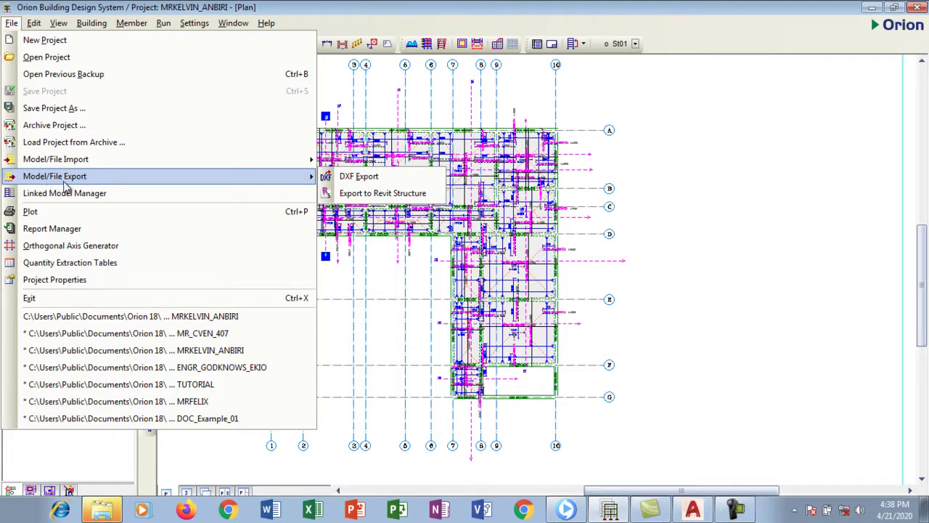
left_click(358, 178)
left_click_drag(394, 168, 391, 109)
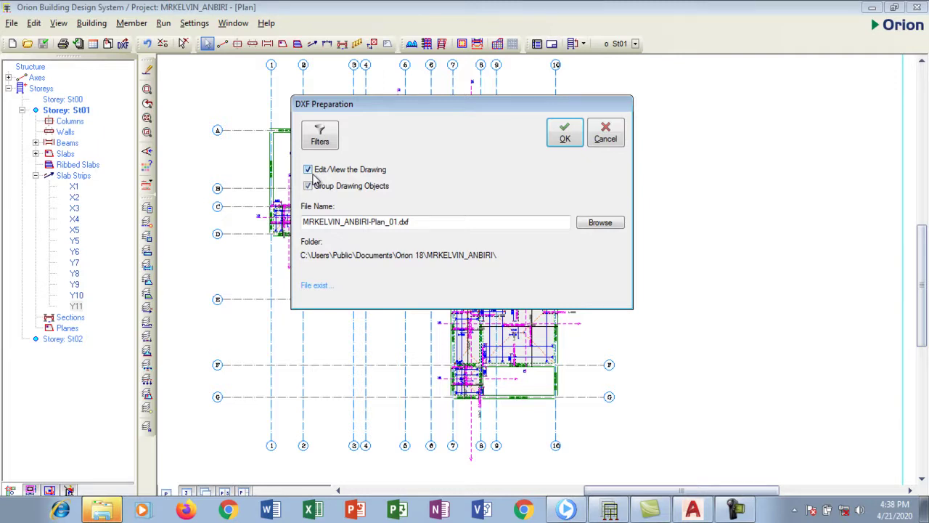
left_click(308, 188)
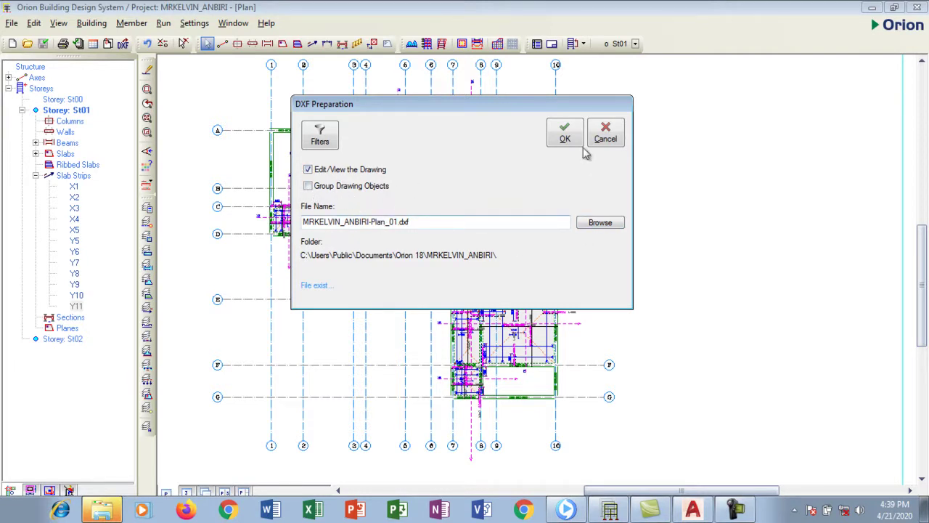
Step: Turn off the Filter Slab Strips option in the plot member filter and run the DXF export for viewing in AutoCAD
left_click(322, 141)
left_click_drag(426, 141, 427, 118)
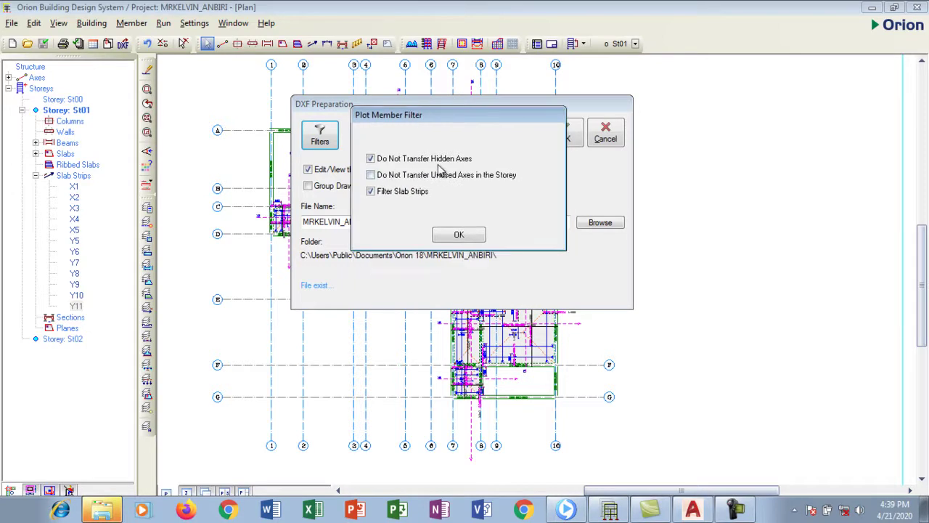
left_click(371, 191)
left_click(454, 235)
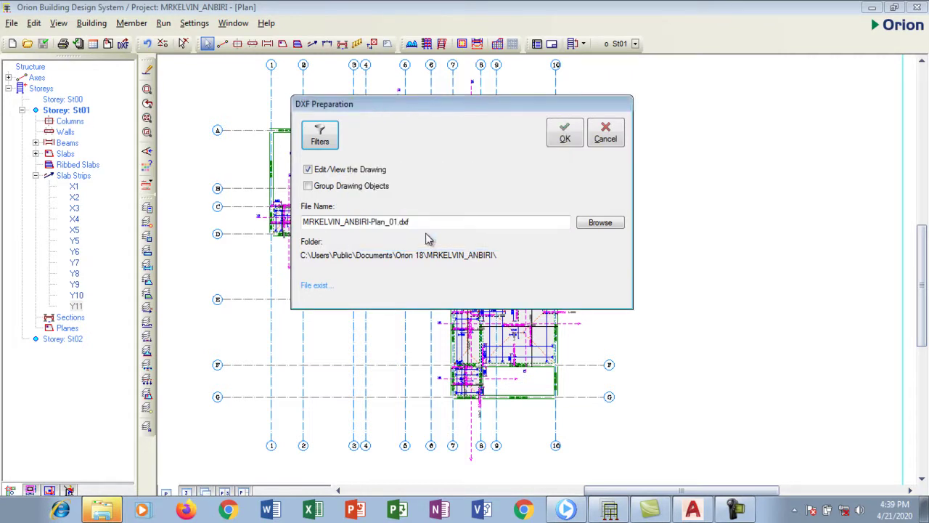
left_click(563, 133)
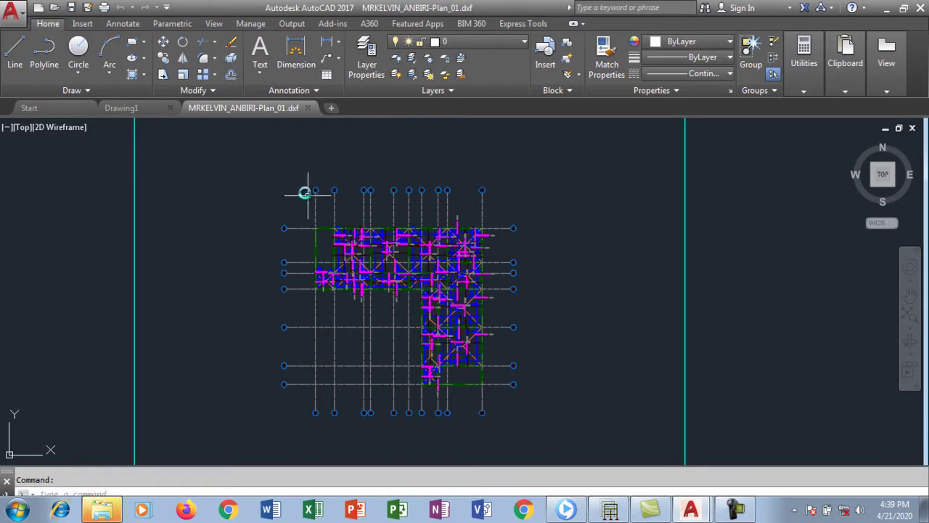
Step: Start saving the exported drawing as a new file in My Documents, with the file type AutoCAD 2007/LT2007 Drawing (*.dwg)
scroll(307, 178, "down", 2)
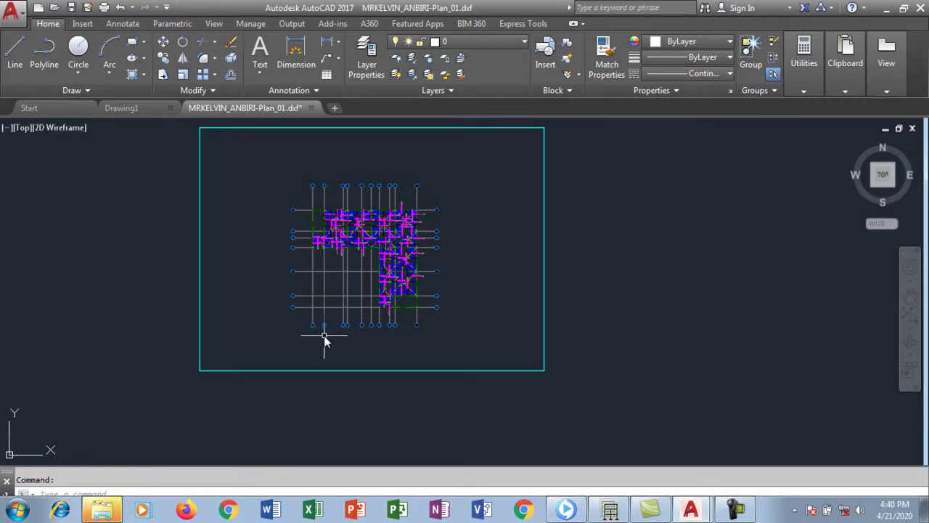
left_click(87, 7)
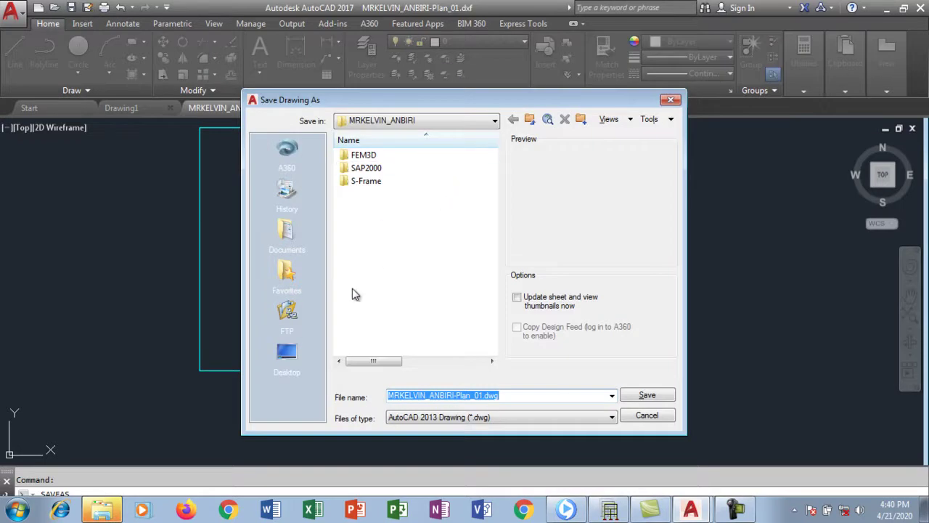
left_click(298, 238)
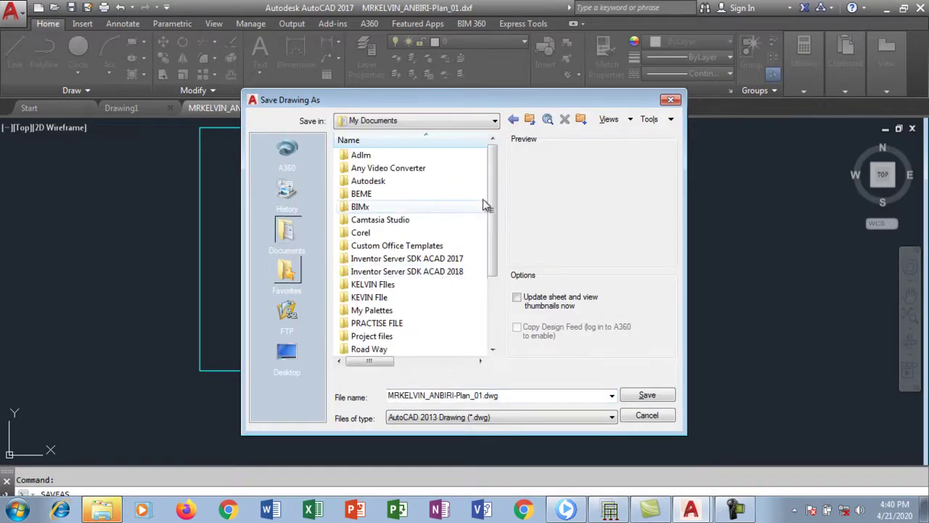
left_click_drag(493, 191, 493, 273)
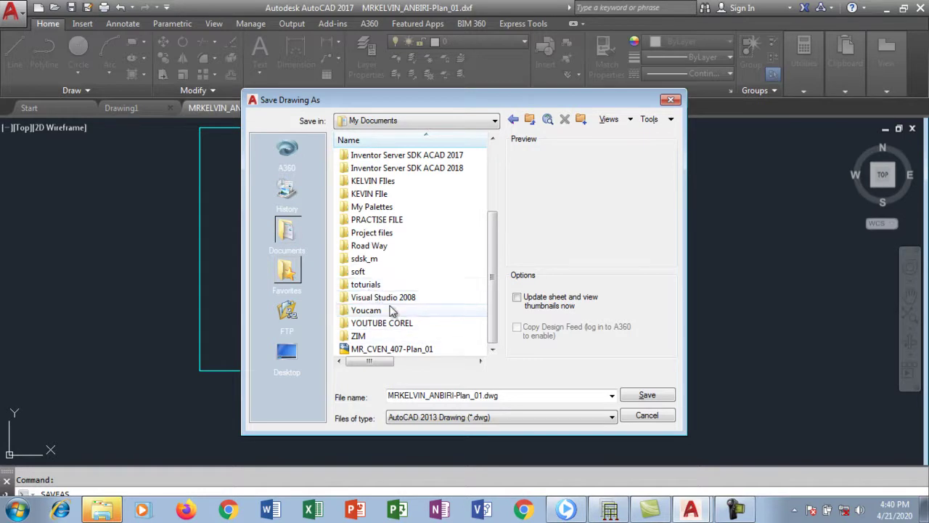
left_click(377, 201)
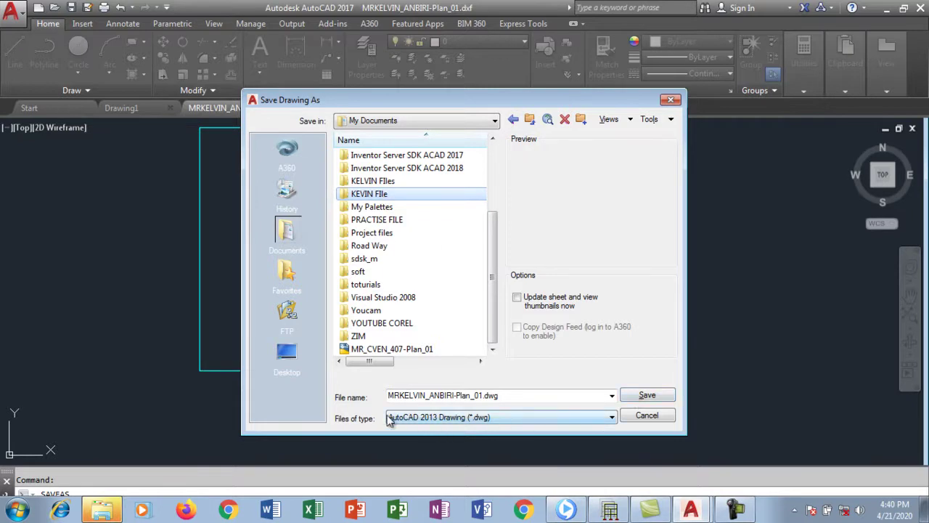
left_click(436, 419)
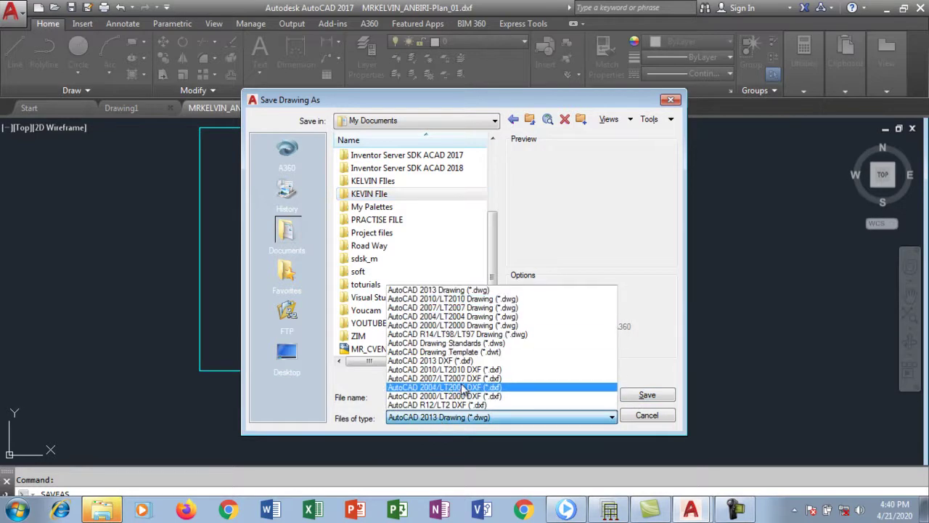
left_click(457, 307)
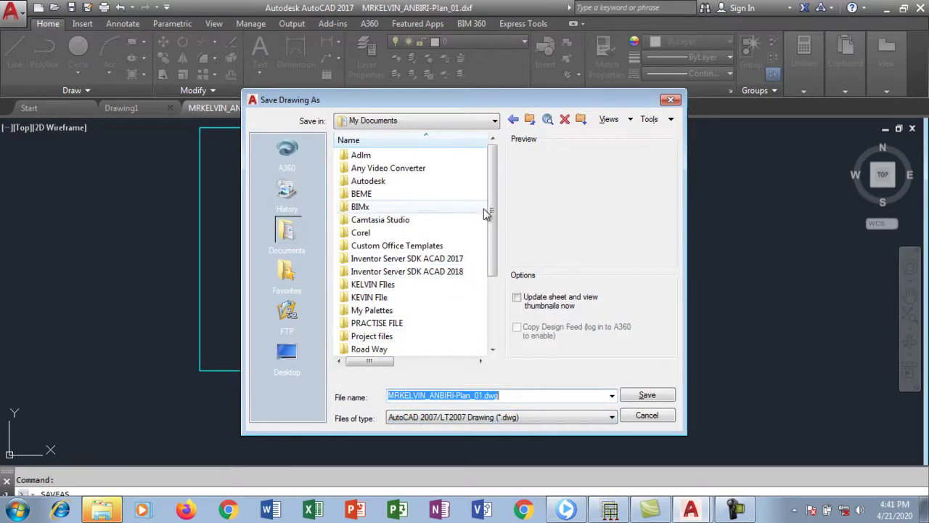
Step: Save the drawing under the suggested name in the personal files folder listed directly after Inventor Server SDK ACAD 2018
left_click_drag(493, 197, 494, 281)
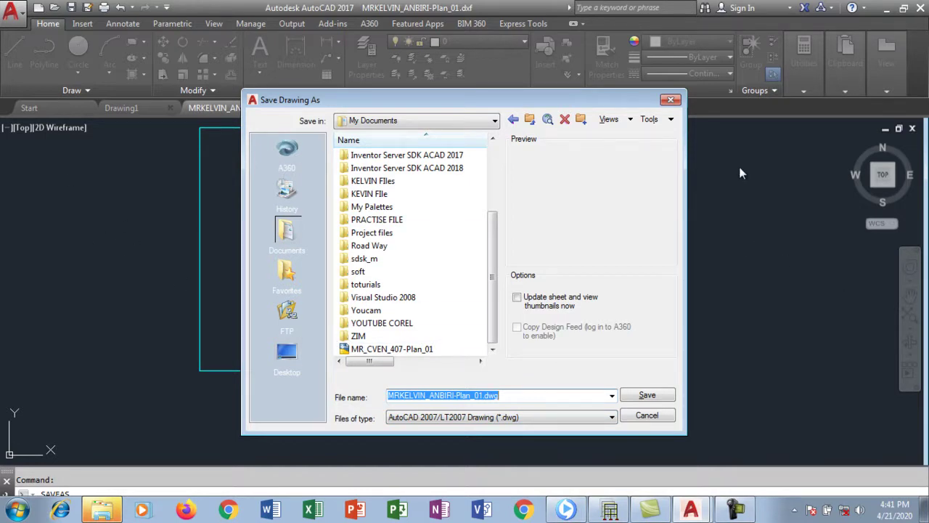
left_click(378, 182)
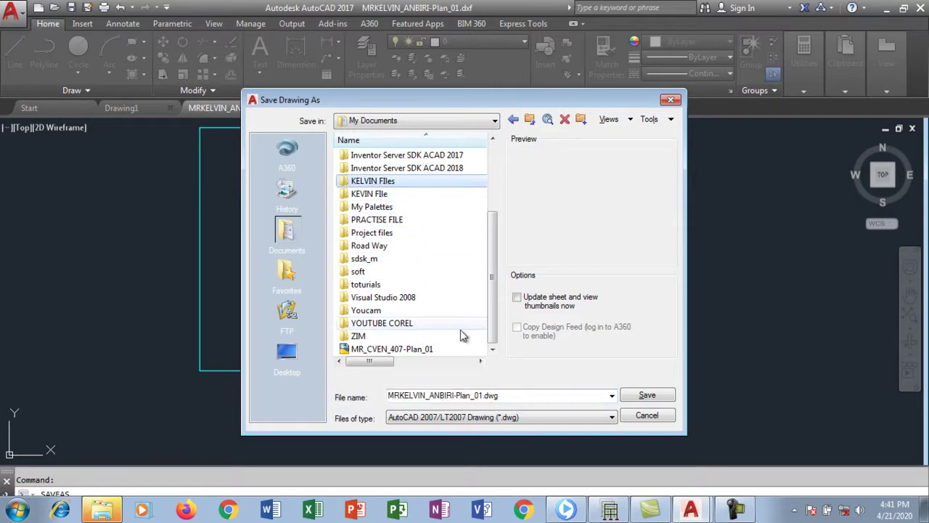
left_click(639, 397)
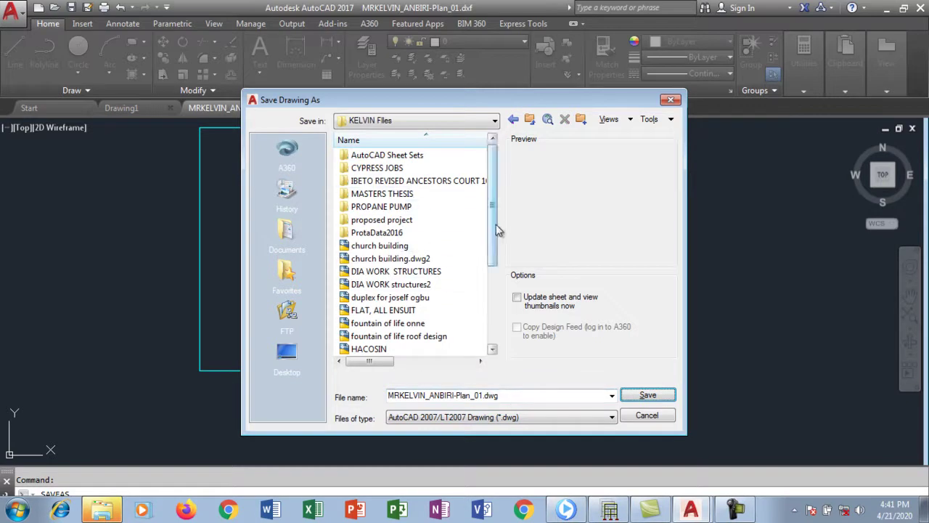
left_click_drag(492, 244, 492, 321)
left_click(647, 394)
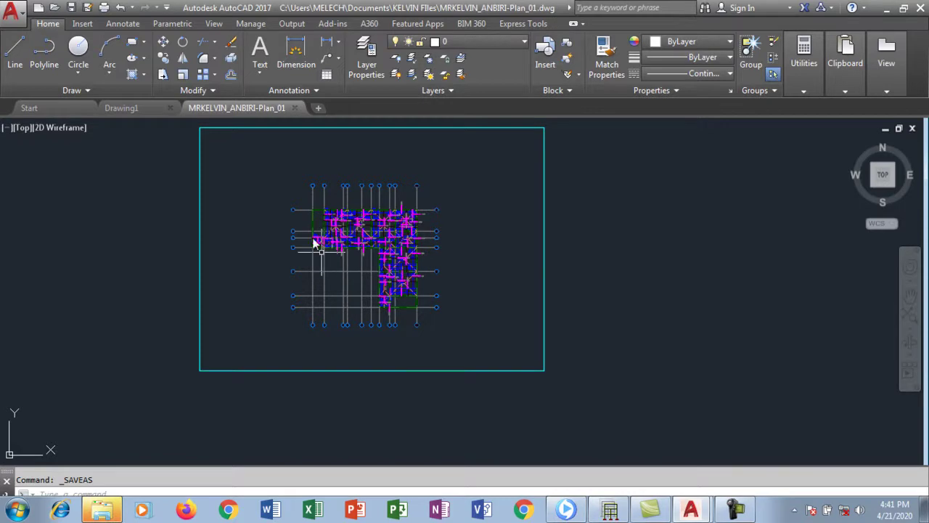
Step: Erase the 589 dimension along axis A above the first reinforced slab panel
scroll(311, 231, "up", 6)
scroll(284, 215, "down", 2)
scroll(341, 194, "up", 6)
scroll(239, 196, "up", 1)
scroll(270, 208, "down", 5)
scroll(155, 191, "up", 6)
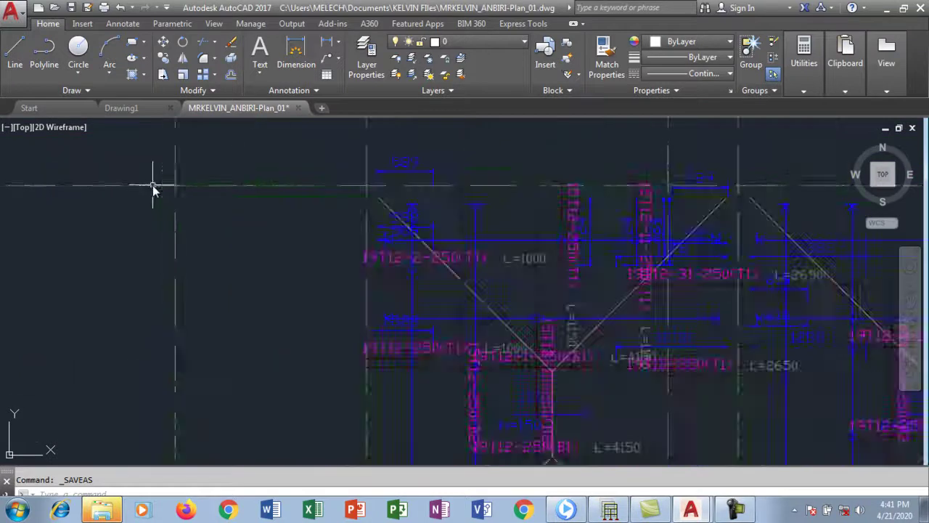
scroll(197, 191, "down", 5)
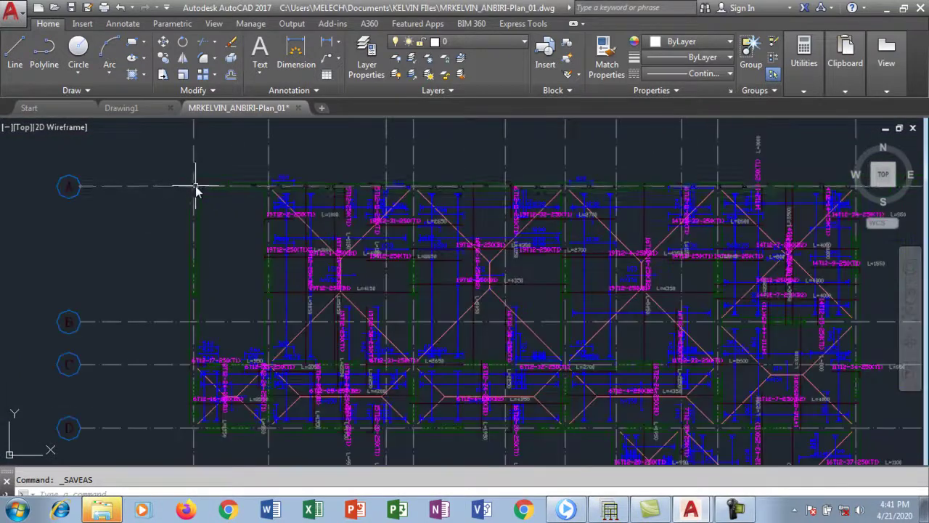
scroll(283, 191, "up", 3)
scroll(285, 187, "up", 5)
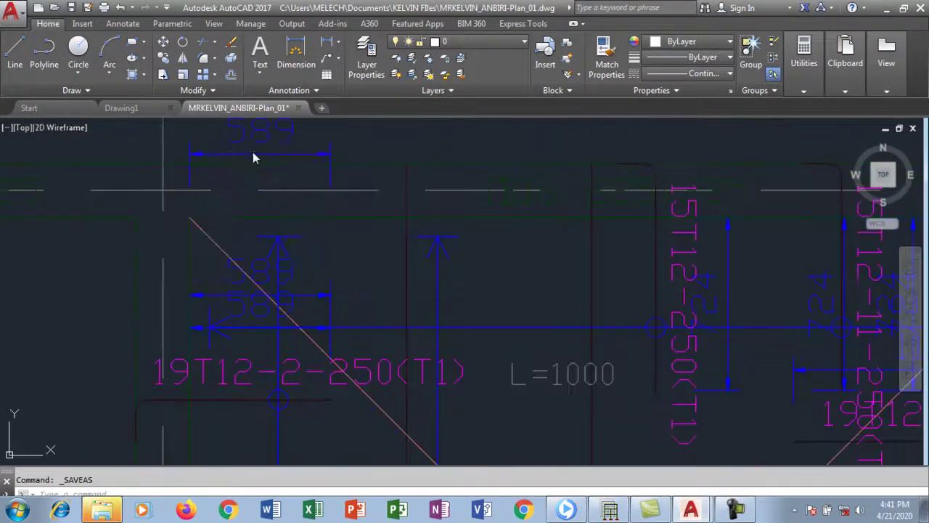
left_click(251, 150)
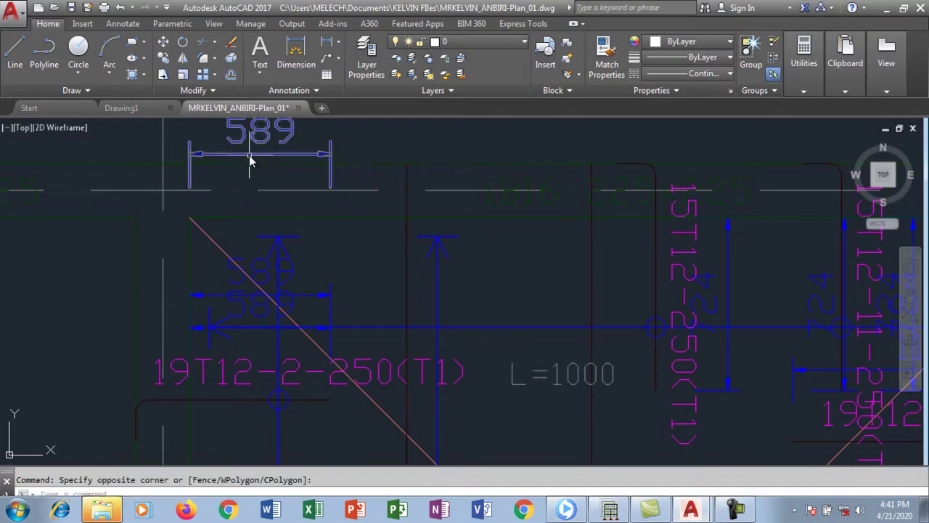
left_click(253, 151)
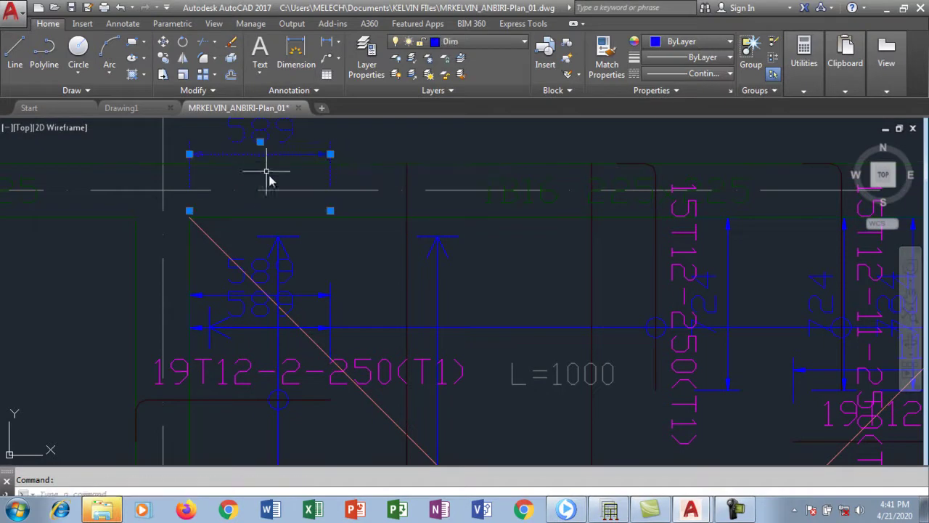
left_click(231, 42)
Step: Open the layer properties manager, dock it beside the drawing, widen it and collapse its filter tree
scroll(289, 170, "down", 4)
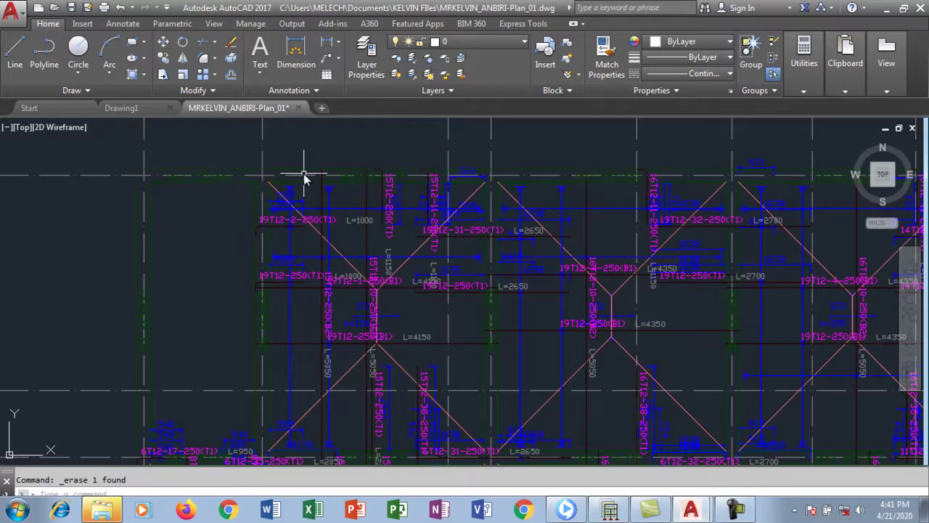
scroll(305, 177, "down", 3)
scroll(421, 267, "up", 5)
scroll(348, 182, "down", 2)
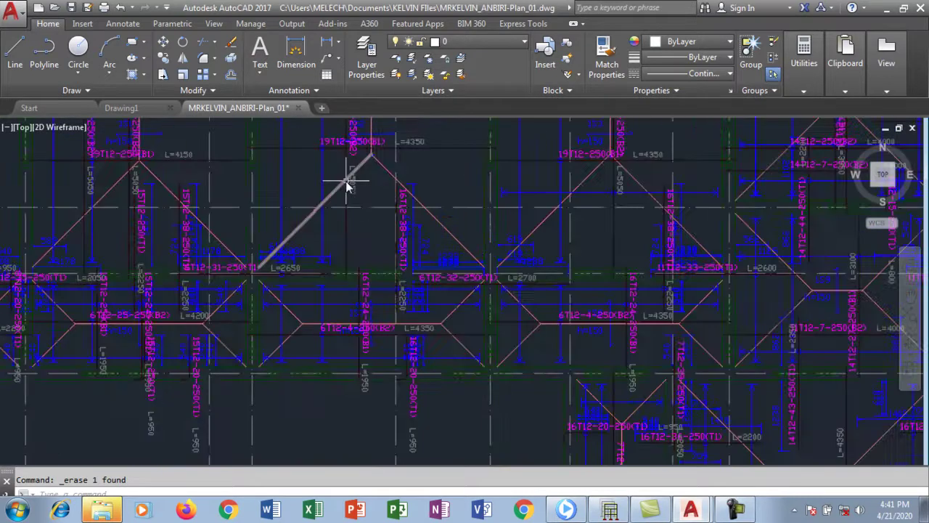
scroll(409, 269, "down", 1)
scroll(491, 270, "down", 2)
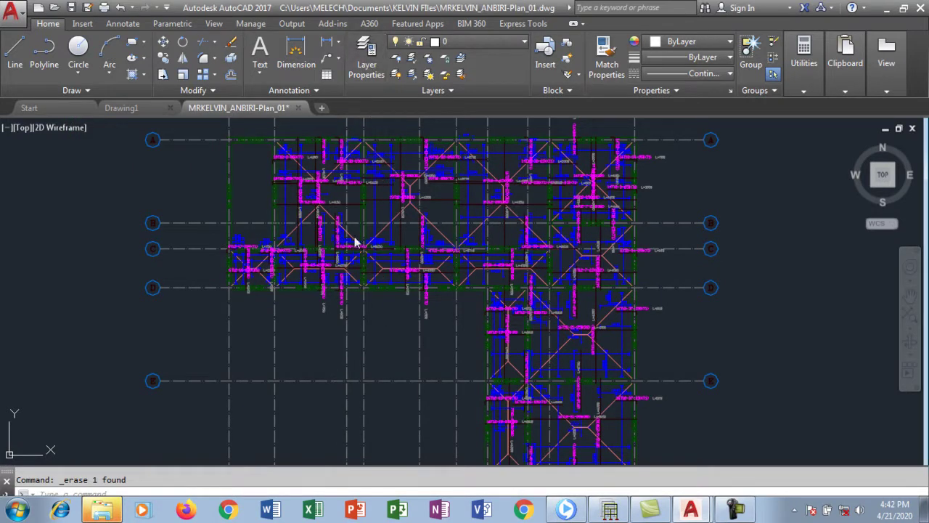
left_click(368, 67)
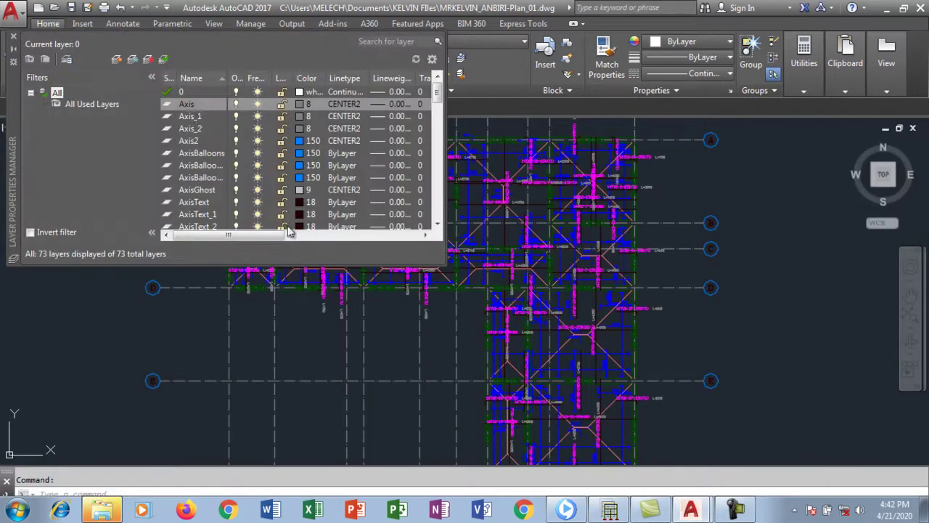
mouse_move(18, 124)
left_mouse_down()
mouse_move(15, 188)
mouse_move(3, 189)
left_mouse_up()
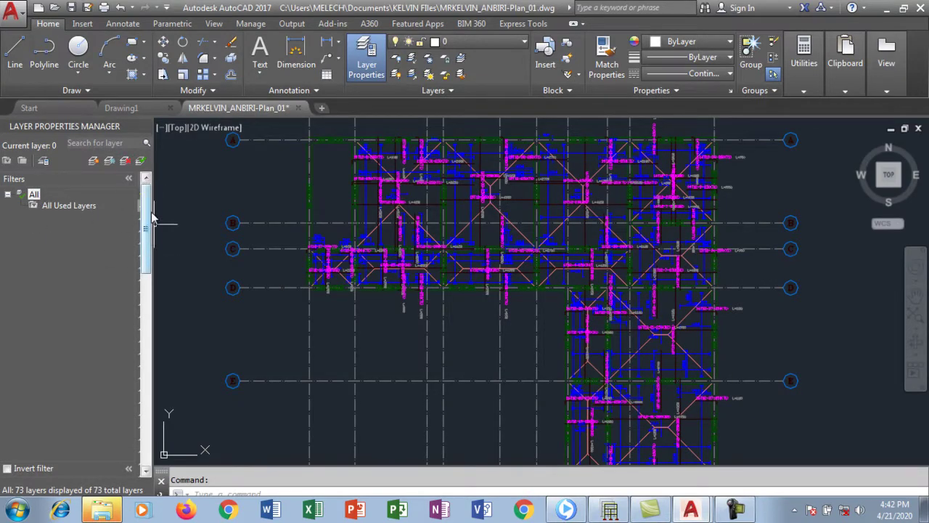
left_click_drag(153, 161, 236, 169)
left_click(128, 178)
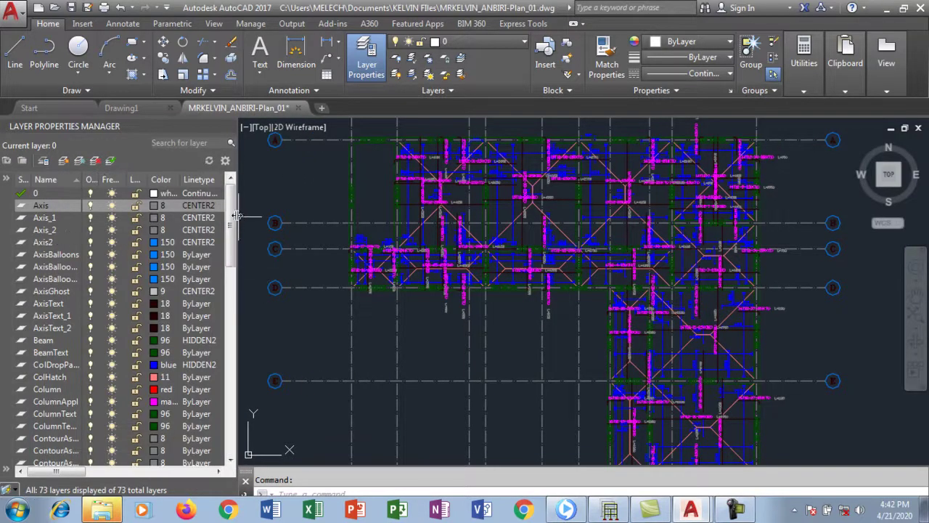
Step: Select the L=2250 bar length label in the first slab panel between axes C and D to identify its layer
scroll(383, 289, "up", 5)
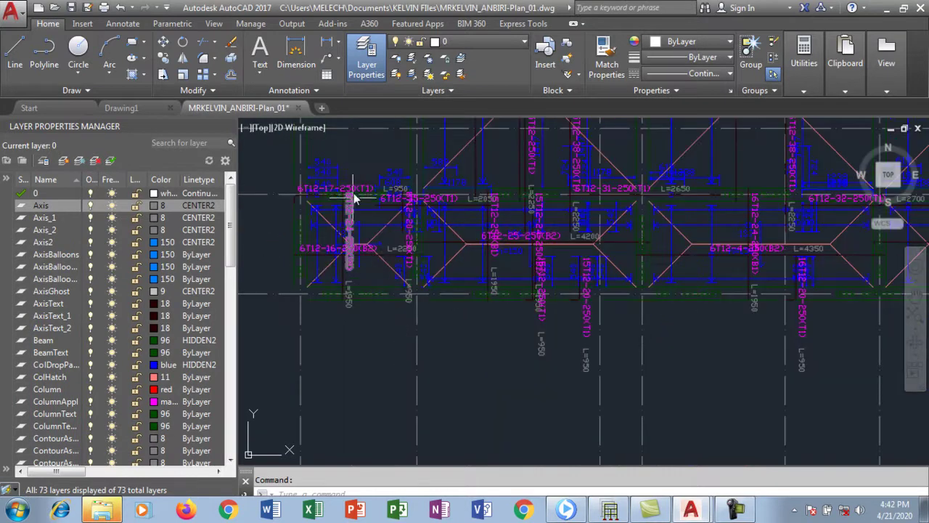
scroll(346, 194, "up", 4)
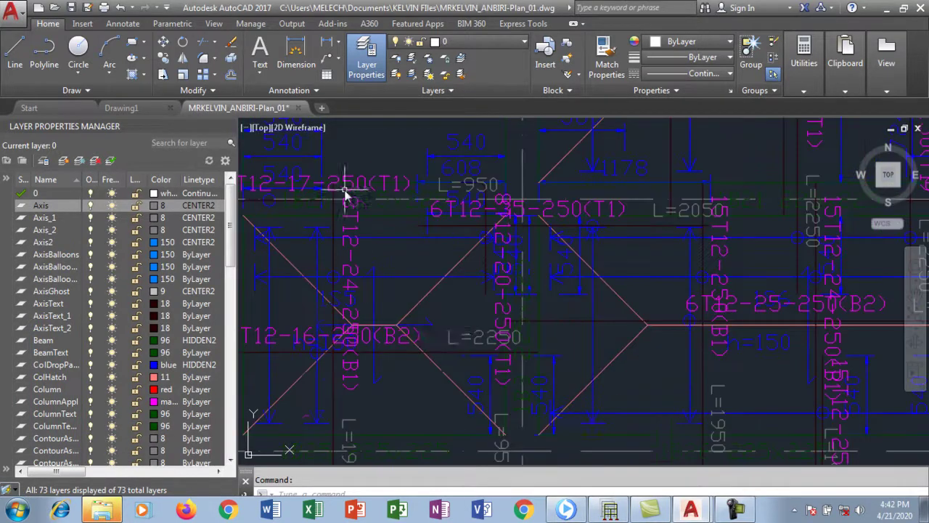
scroll(446, 336, "up", 2)
left_click(446, 341)
left_click(440, 338)
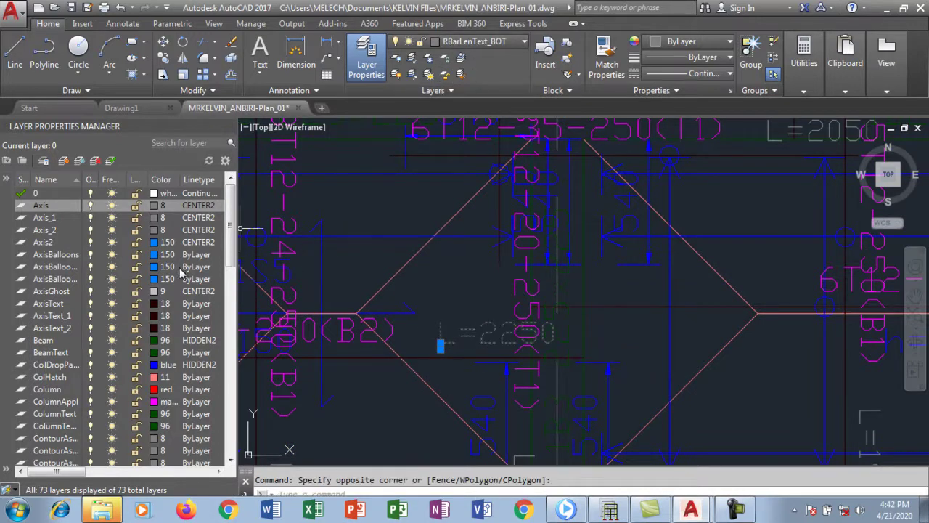
Step: Bring the RBarLenText layers into view in the layer list and widen the Freeze and Name columns
left_click_drag(235, 230, 231, 341)
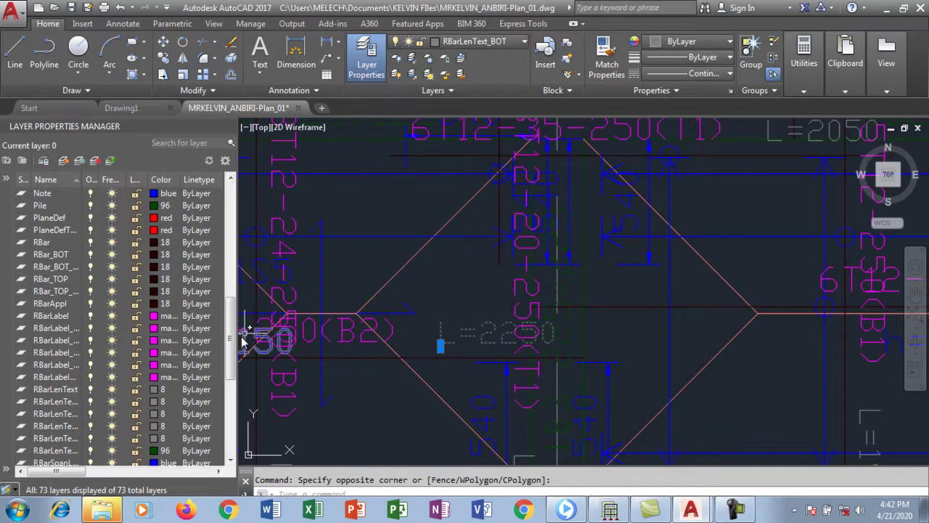
left_click_drag(232, 336, 234, 366)
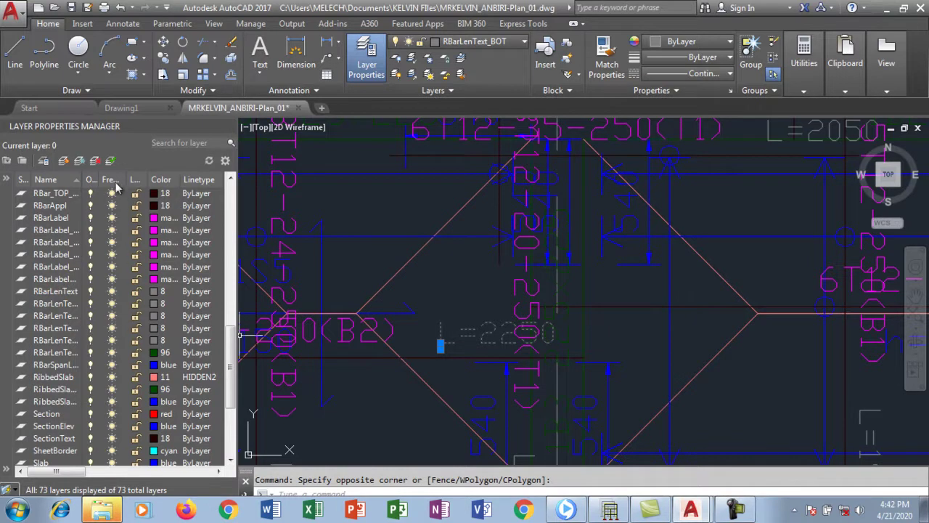
left_click_drag(135, 180, 167, 179)
left_click_drag(85, 180, 128, 181)
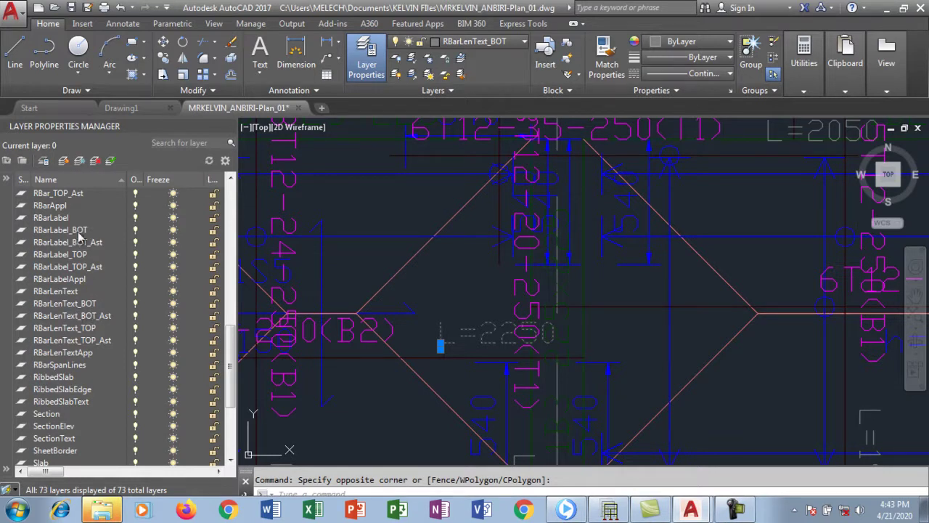
Step: Turn off the RBarLenText_BOT layer that holds the selected L=2250 bar length label
left_click(135, 230)
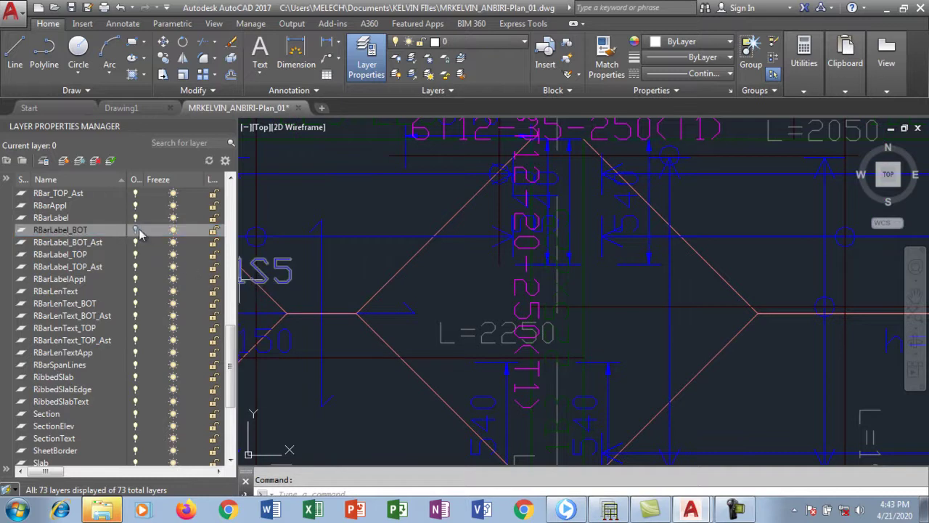
left_click(135, 230)
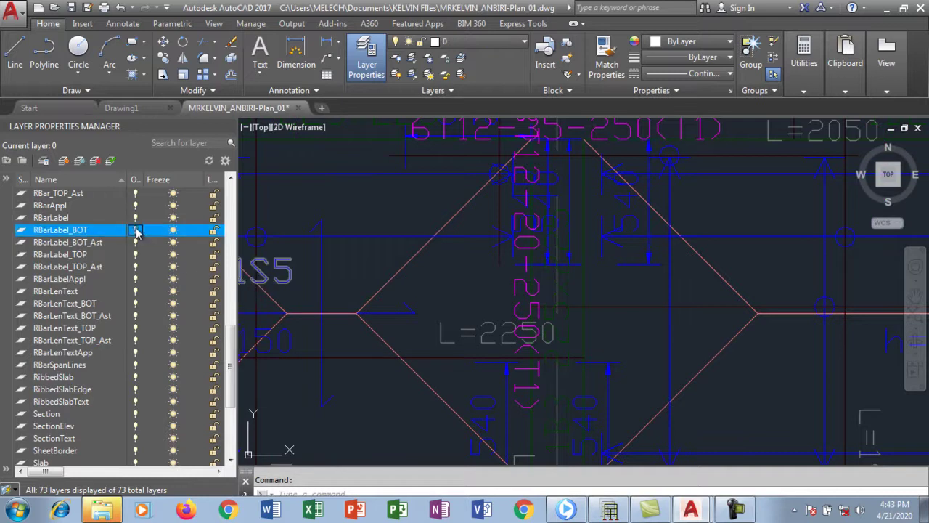
left_click(437, 332)
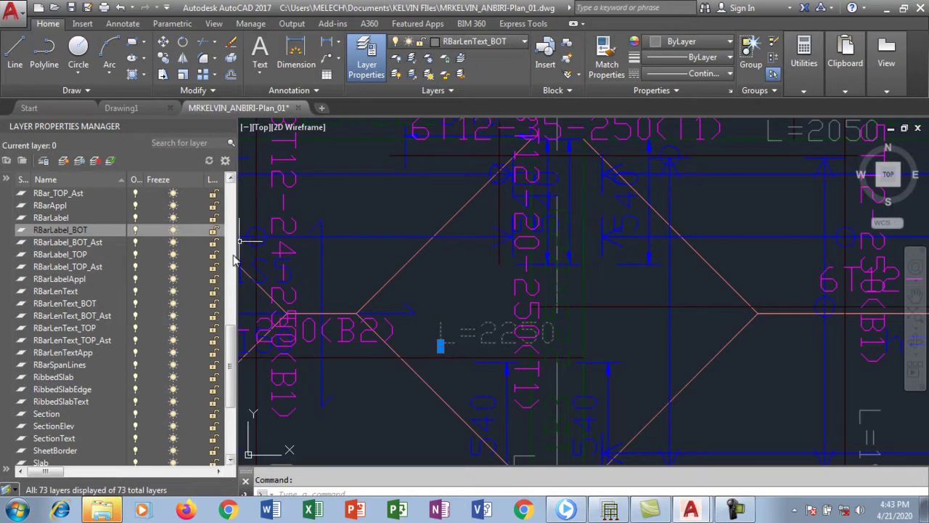
scroll(182, 341, "down", 1)
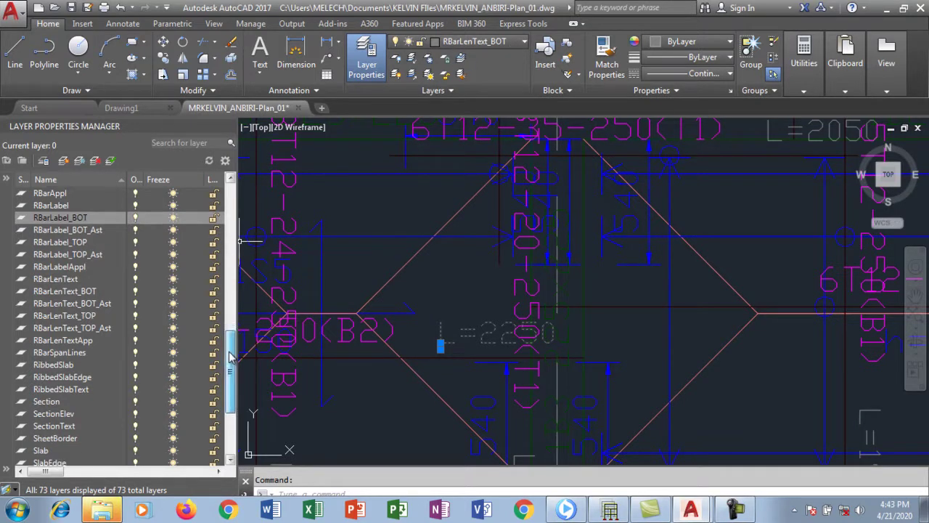
left_click(135, 291)
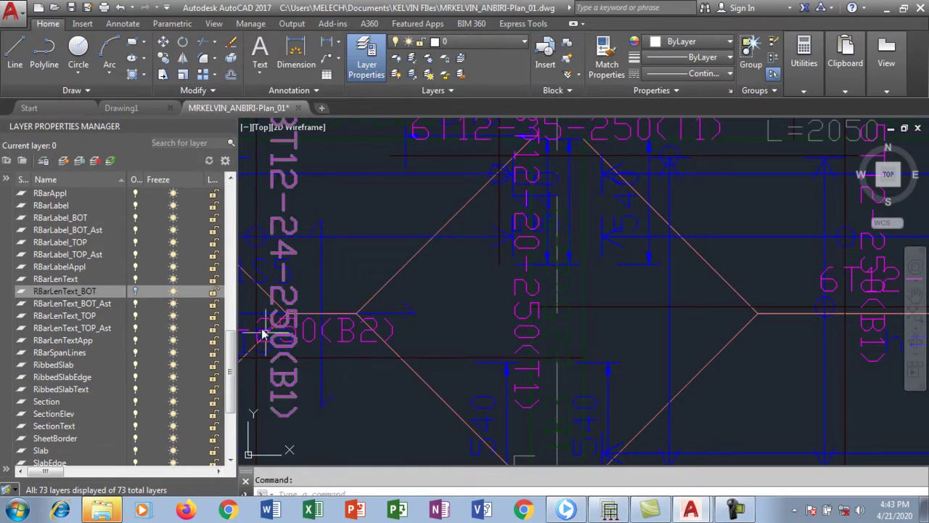
Step: Identify the layer of the 540 dimension in the first slab panel and turn off that Dim layer
left_click(507, 390)
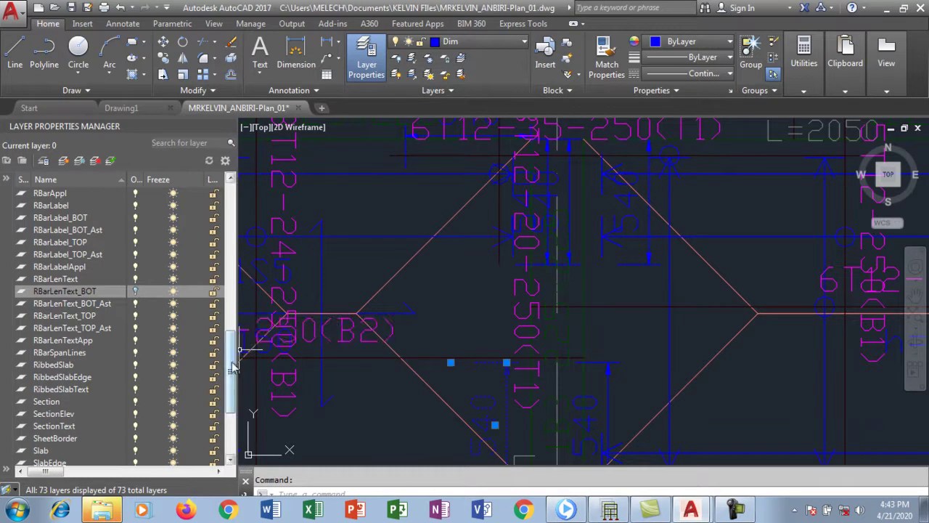
left_click_drag(230, 385, 230, 284)
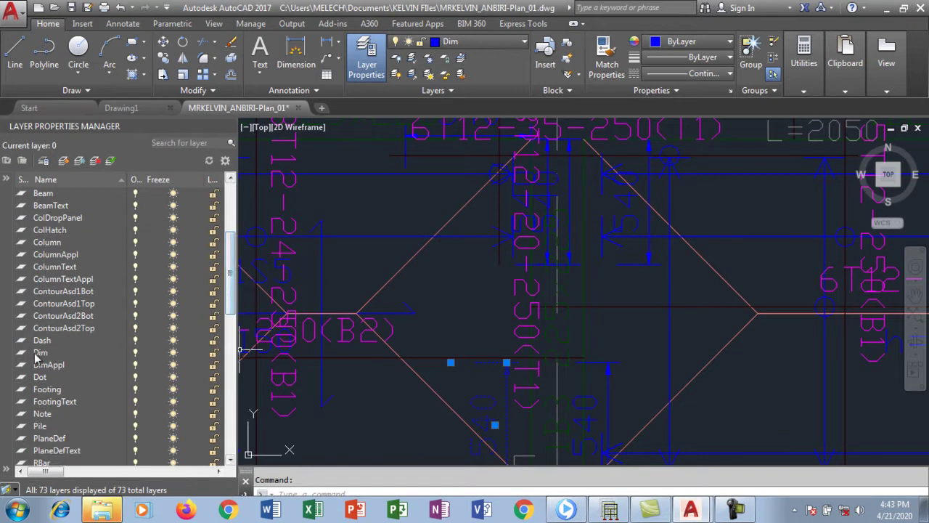
left_click(135, 353)
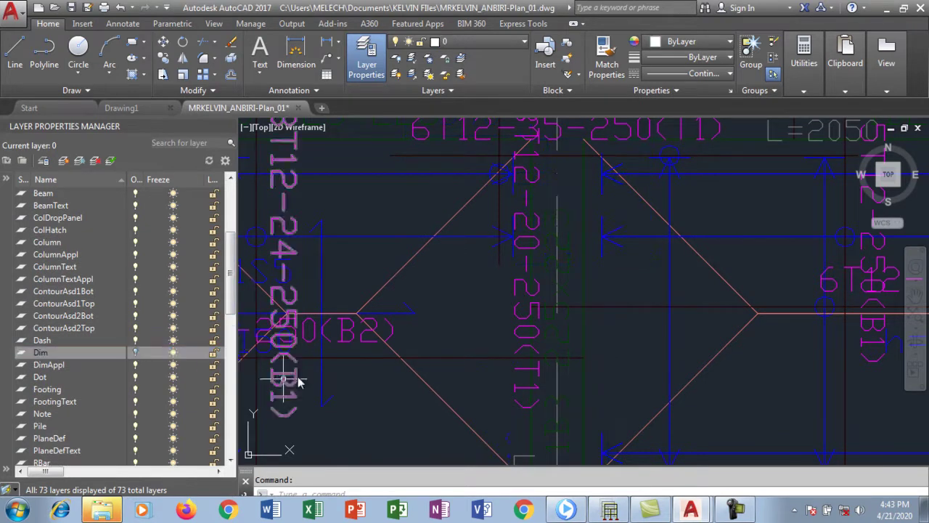
Step: Select a diagonal yield line in one of the large upper slab panels to identify its layer
scroll(419, 280, "down", 2)
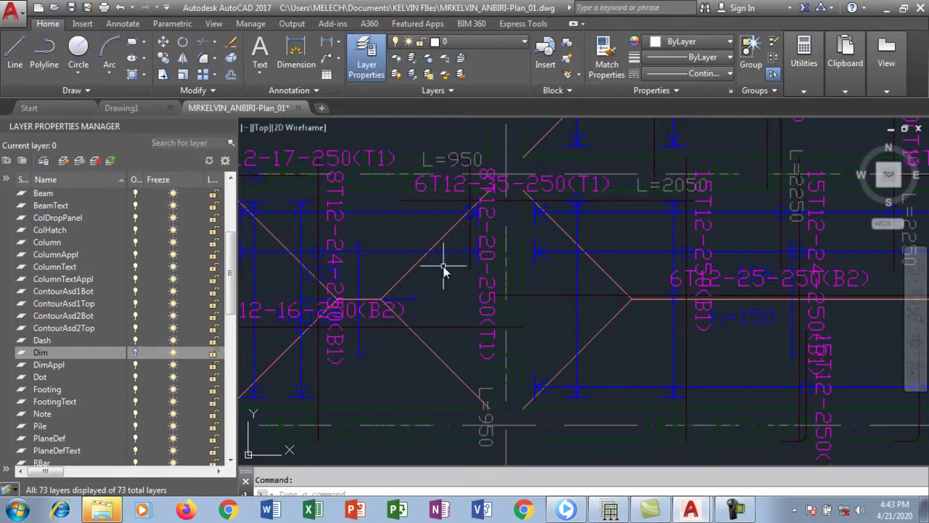
scroll(544, 256, "down", 2)
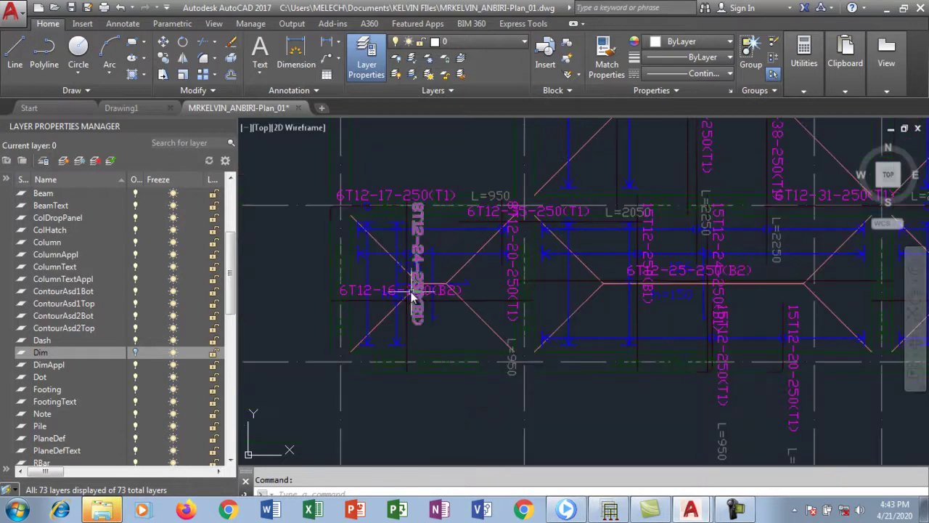
scroll(406, 293, "down", 5)
scroll(537, 179, "up", 5)
scroll(460, 183, "down", 3)
left_click(470, 297)
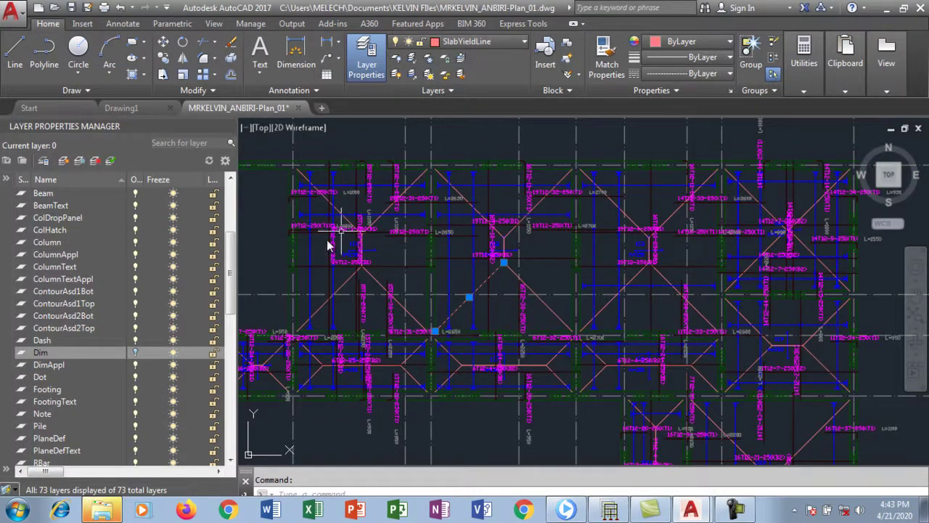
left_click_drag(232, 270, 232, 379)
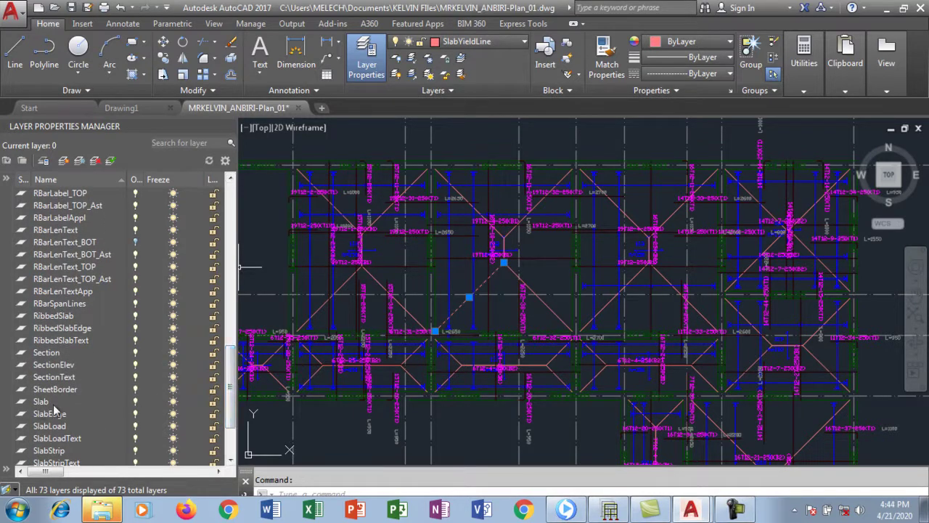
left_click(135, 402)
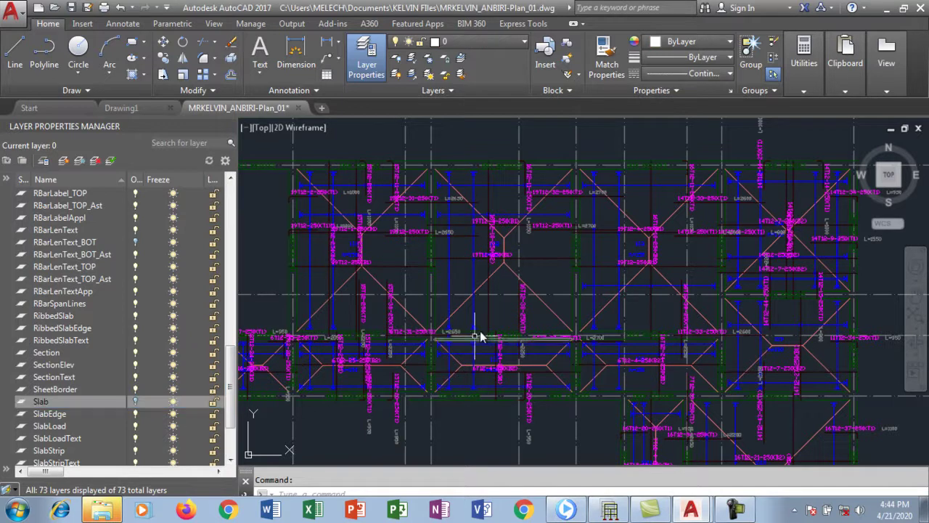
left_click(459, 307)
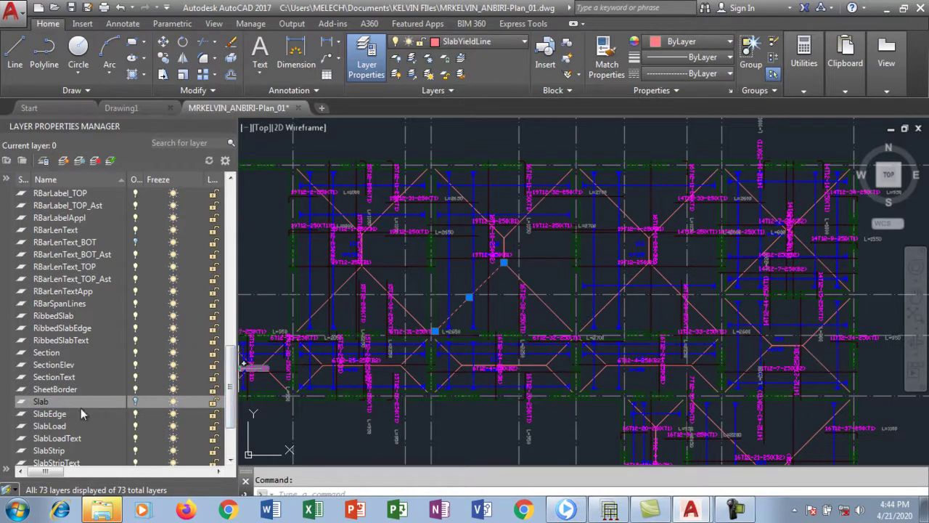
left_click(136, 401)
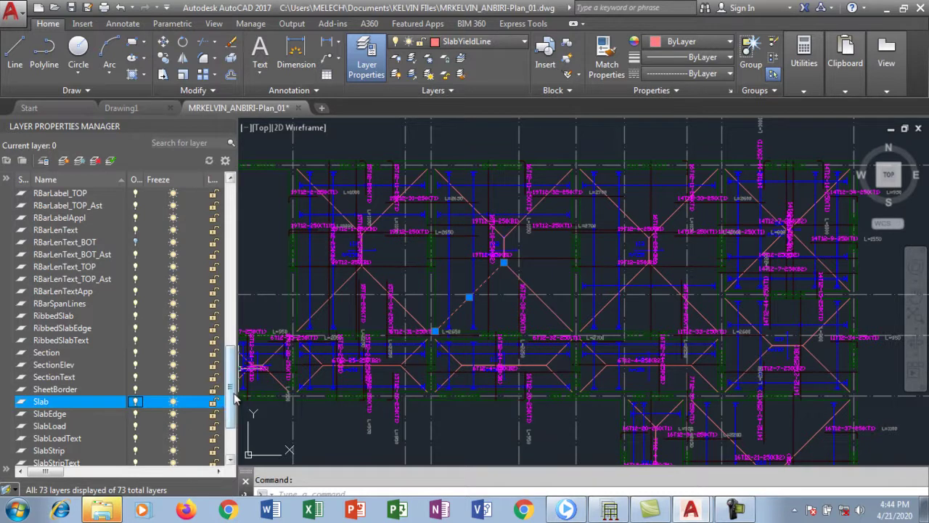
Step: Turn off the SlabYieldLine layer to hide the diagonal yield lines in all slab panels
left_click_drag(234, 398, 234, 410)
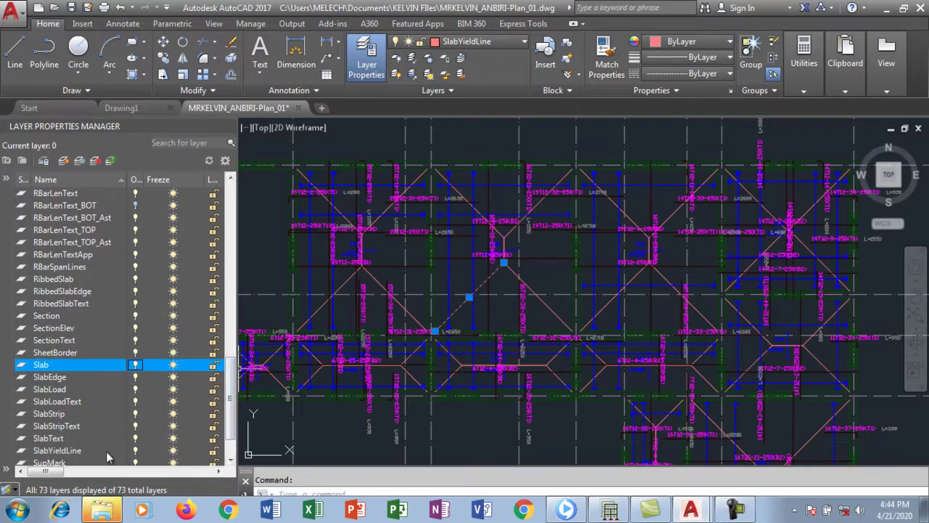
left_click(135, 450)
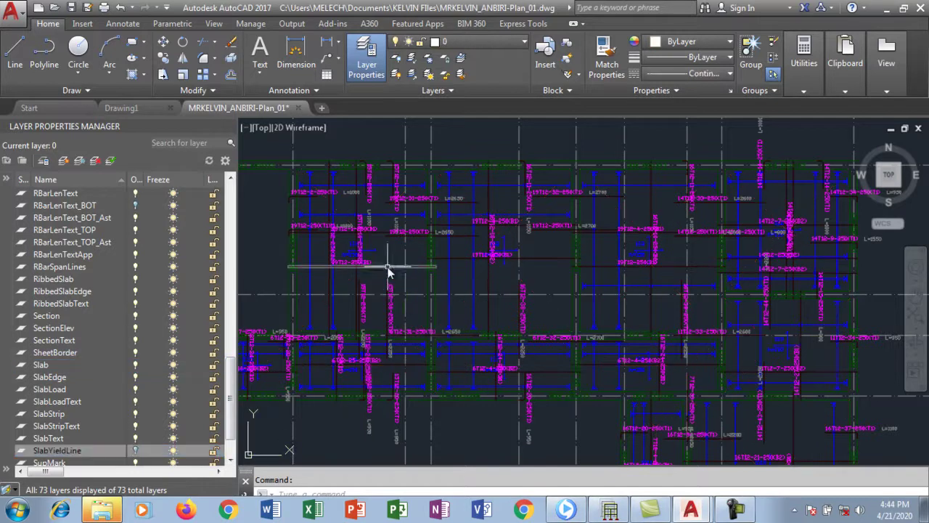
Step: Examine the cleaned-up reinforcement plan, both the bar labels in the slab panels and the whole layout within its sheet border
scroll(373, 270, "down", 2)
scroll(551, 215, "down", 2)
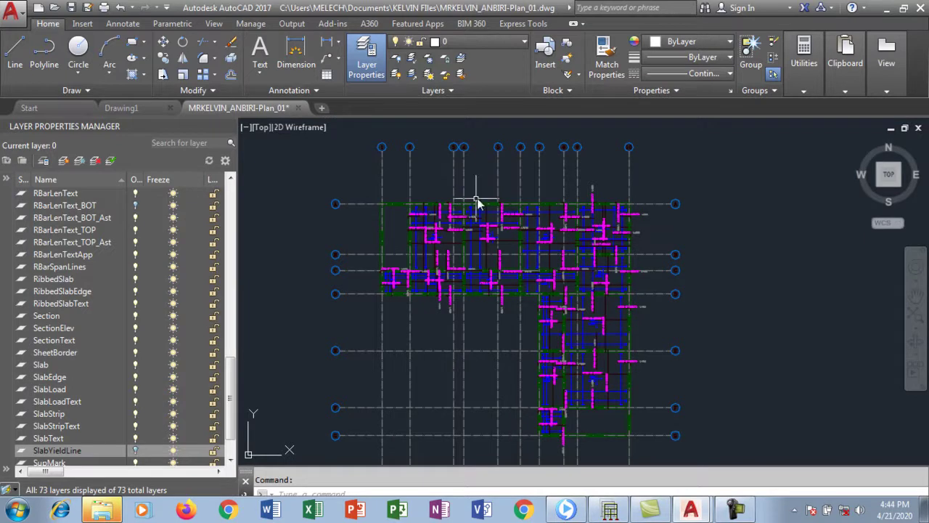
scroll(423, 242, "up", 5)
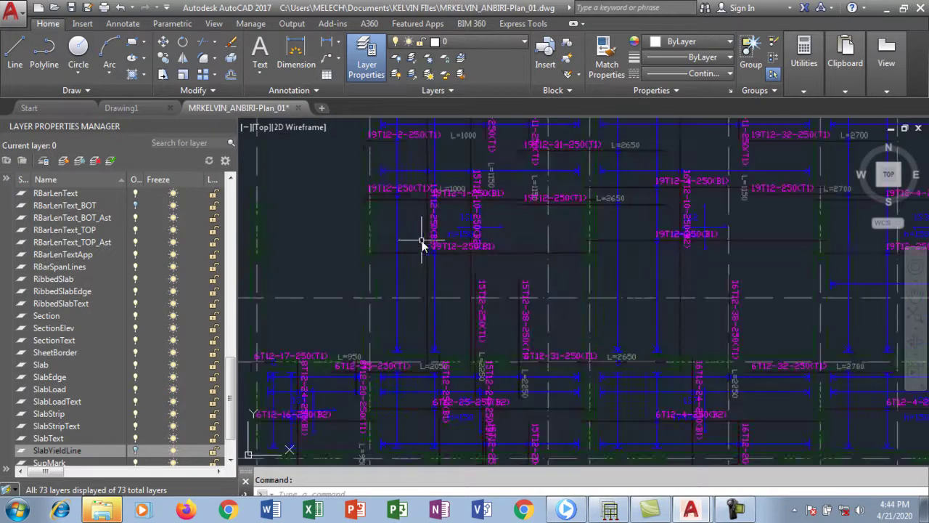
scroll(407, 234, "down", 3)
scroll(442, 265, "down", 3)
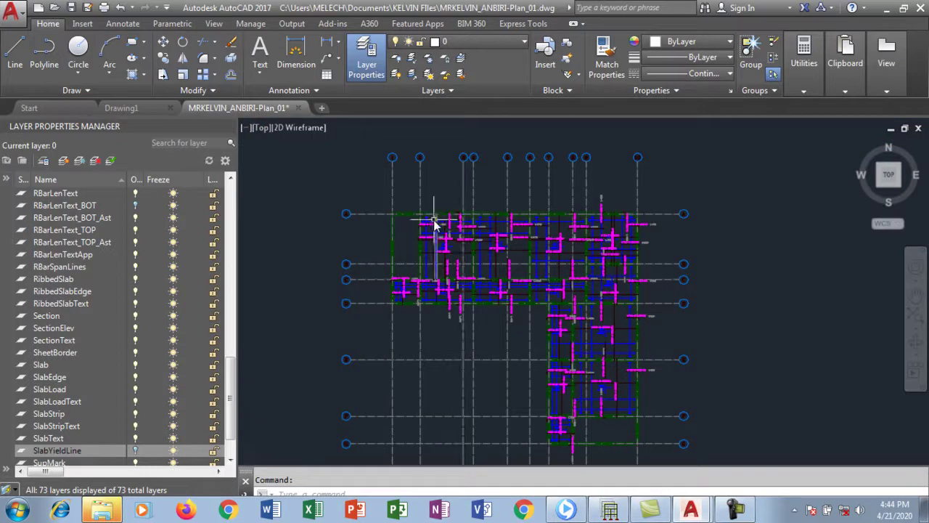
scroll(431, 223, "up", 4)
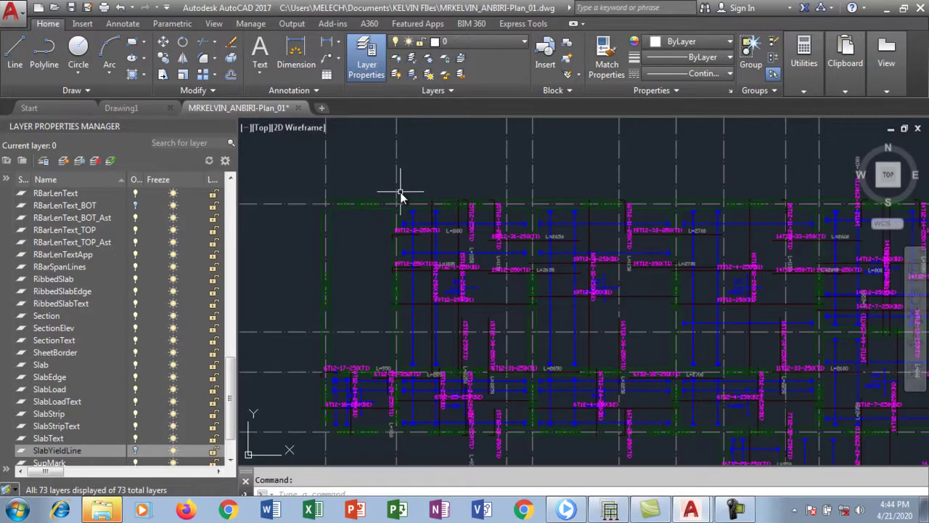
scroll(400, 195, "down", 3)
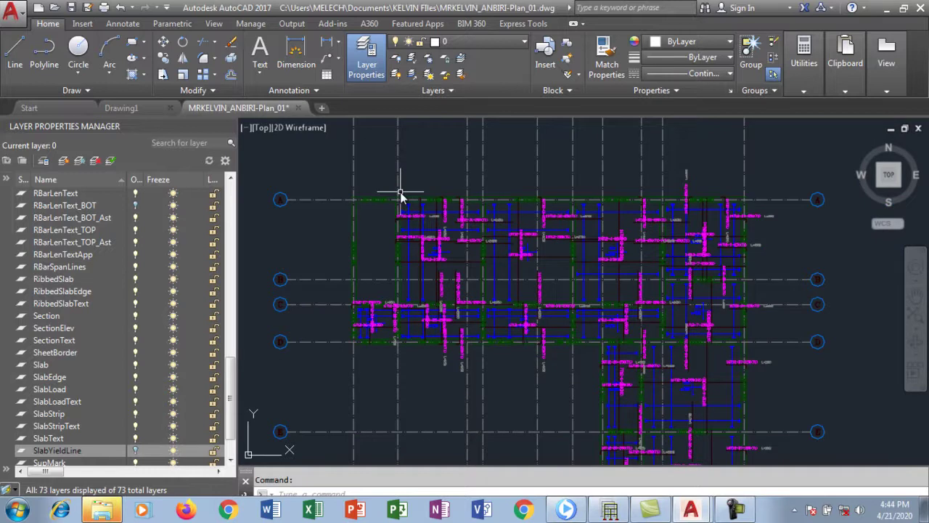
scroll(400, 194, "down", 5)
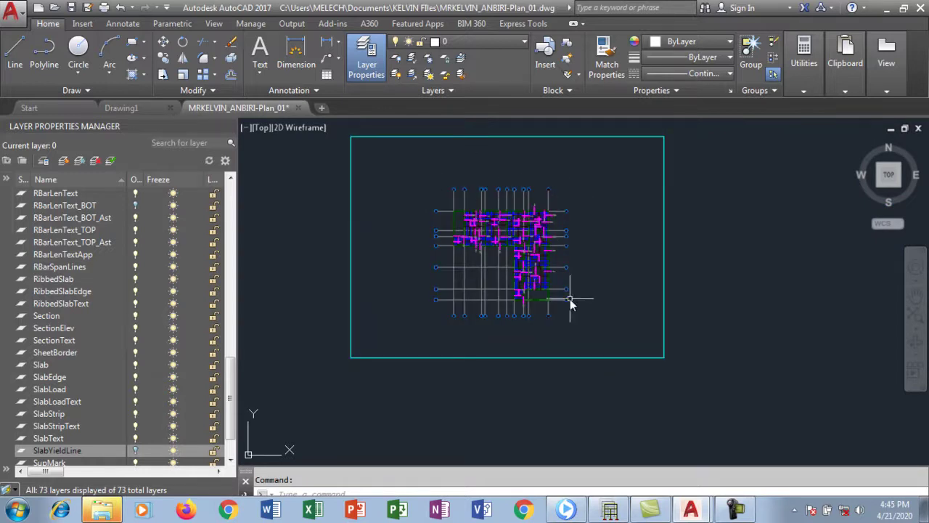
scroll(521, 236, "up", 2)
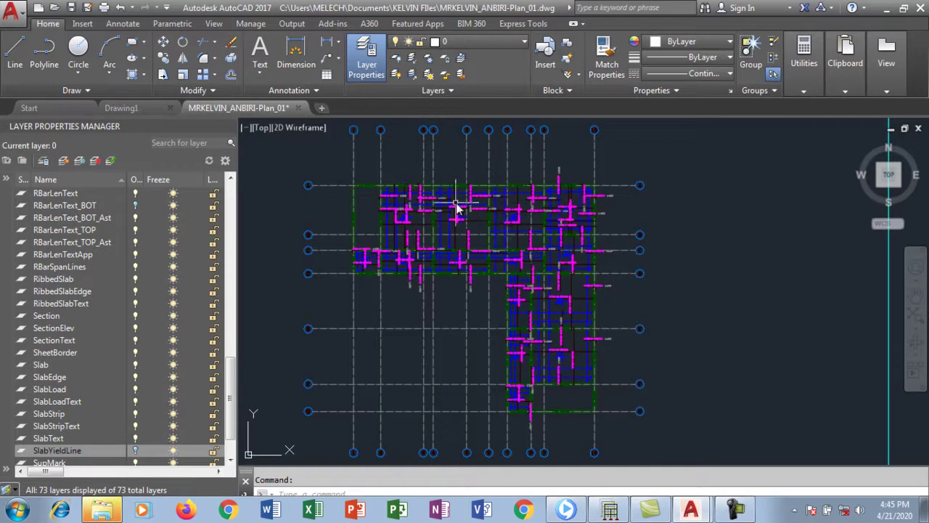
scroll(452, 204, "down", 2)
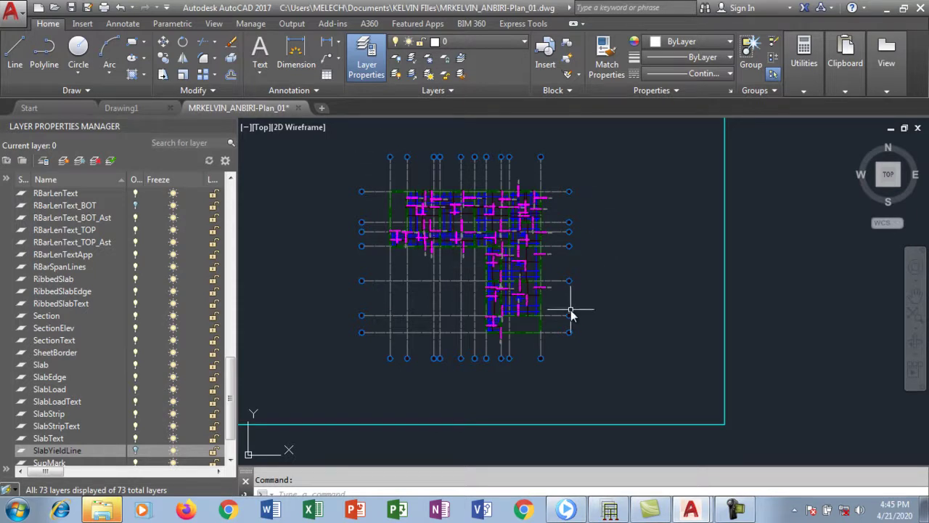
scroll(571, 312, "down", 2)
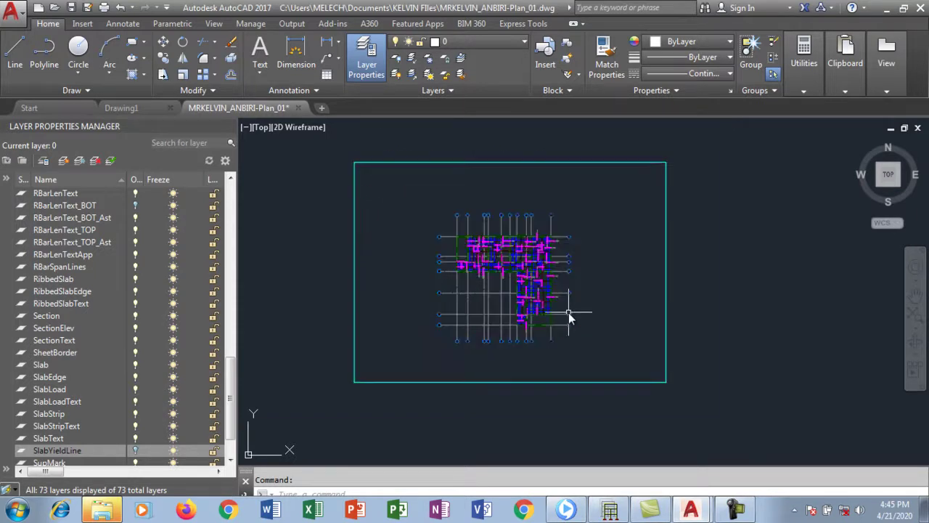